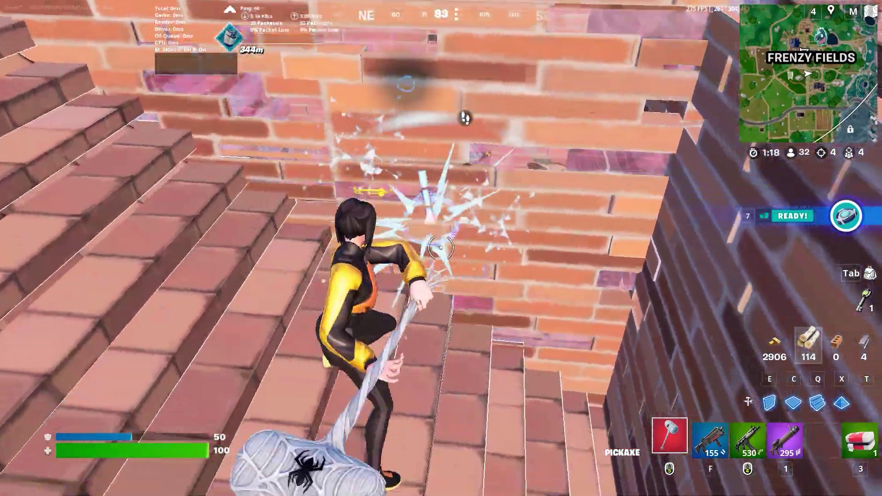
- Swap to the Havoc pump shotgun, finish the opponent, and play the Laugh It Up emote
key("f")
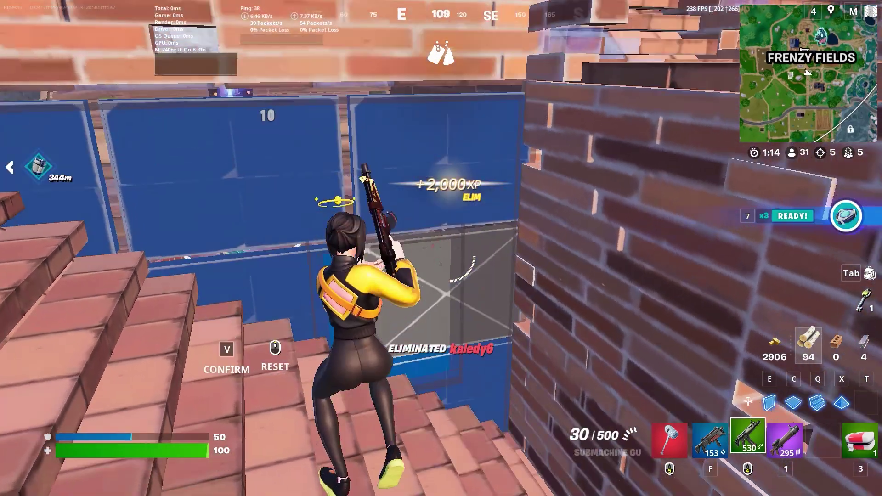
key("f")
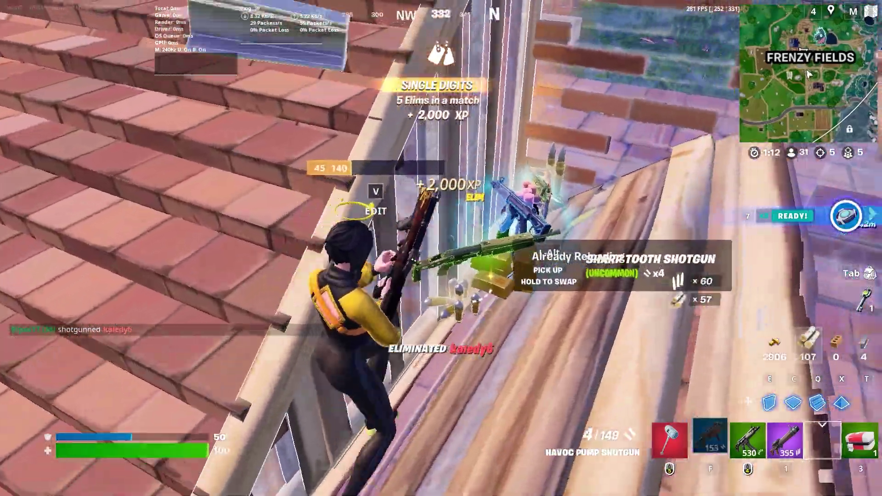
key("b")
left_click(522, 344)
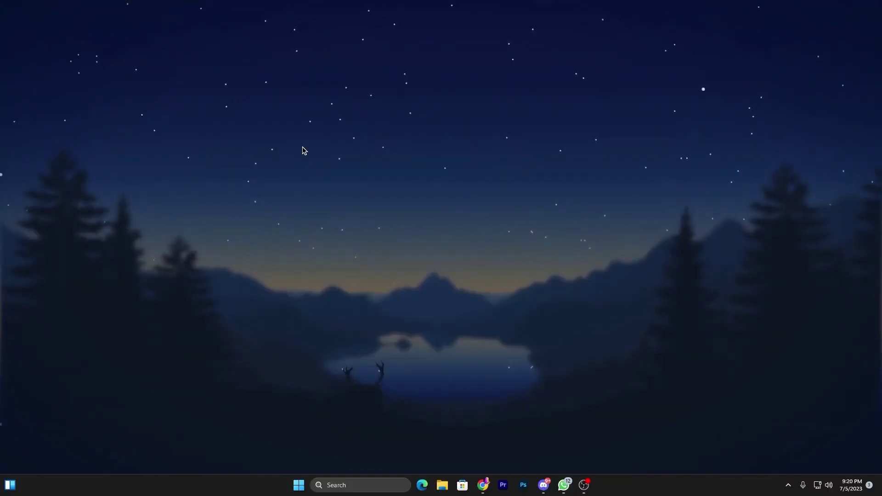
- Search Windows for 'RE' and launch Registry Editor from the results
left_click(339, 484)
type("RE")
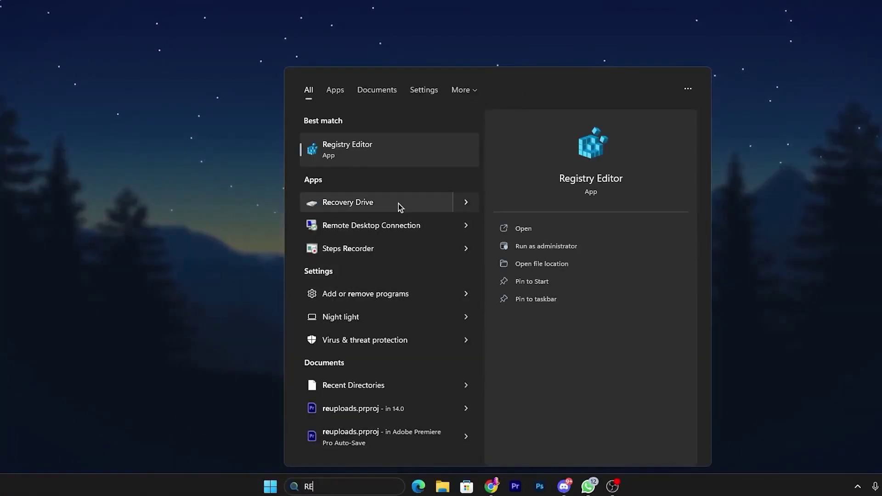
left_click(358, 142)
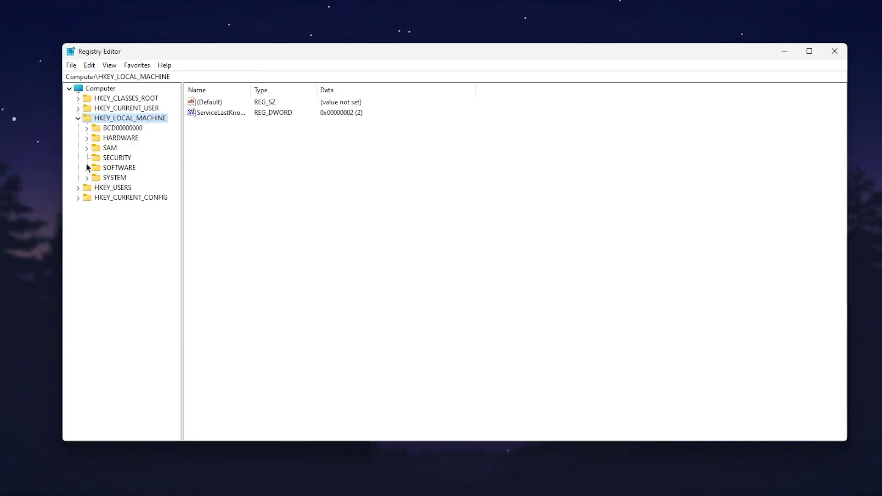
- Navigate to HKLM\SYSTEM\CurrentControlSet\Control\Session Manager\Power
left_click(87, 178)
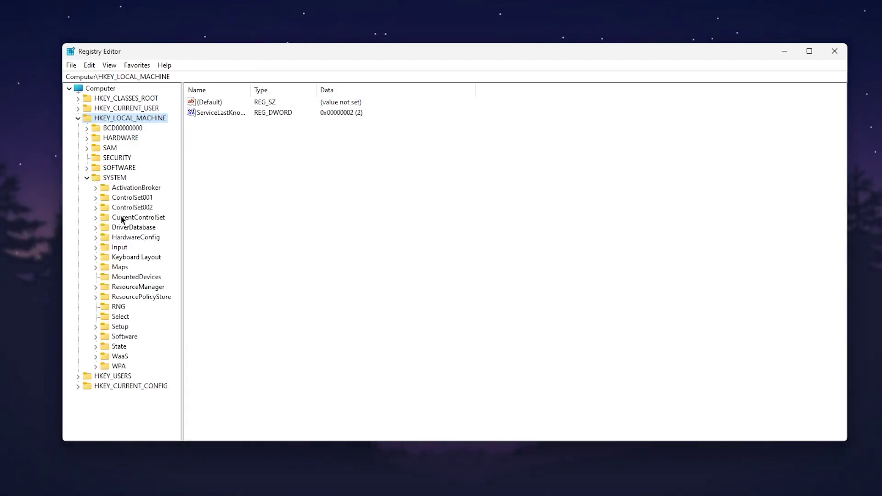
left_click(95, 218)
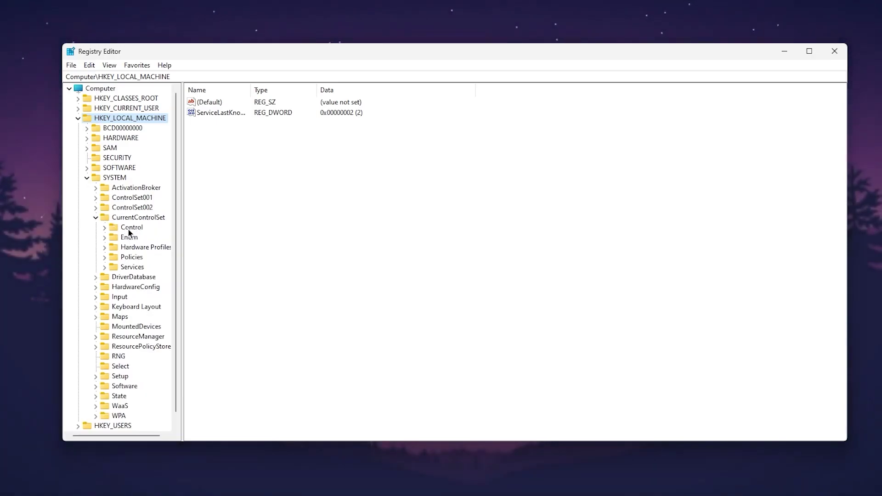
left_click(104, 227)
key("s")
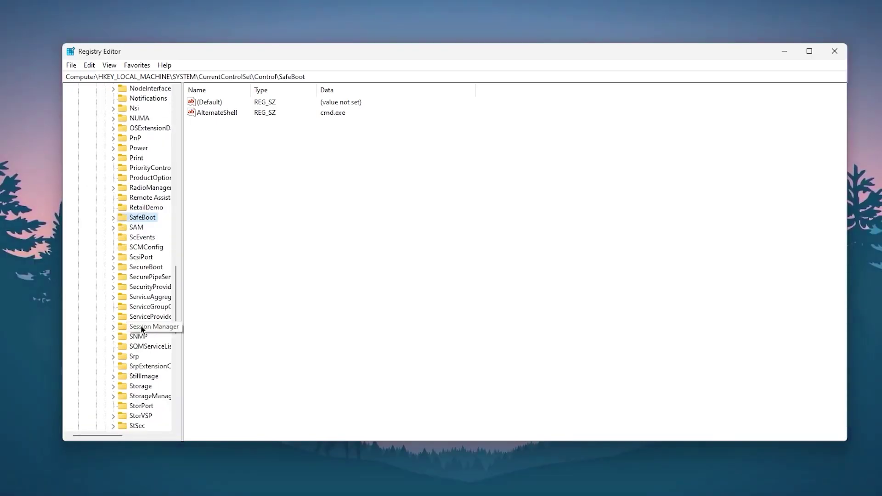
left_click(113, 326)
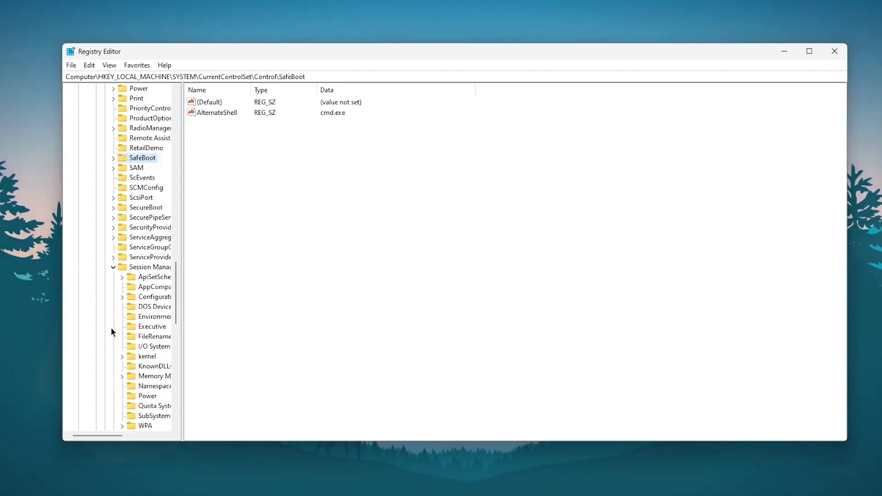
left_click(145, 395)
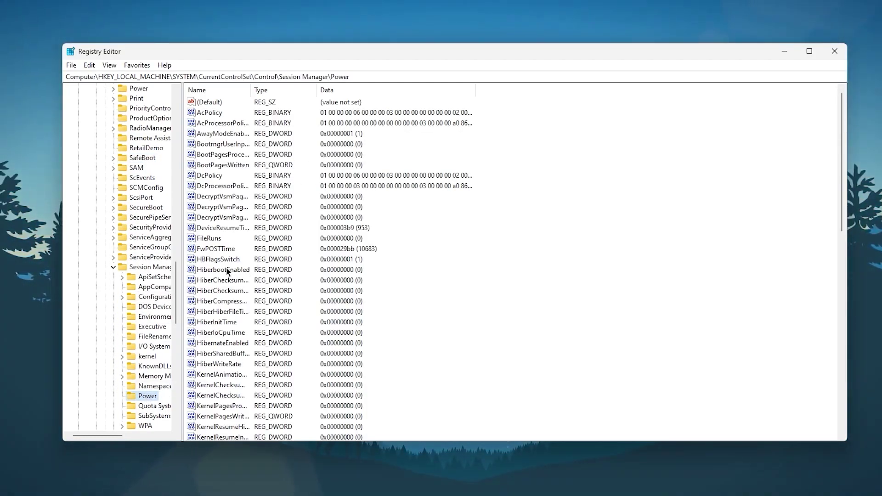
- Change the HiberbootEnabled value data to 1
right_click(219, 269)
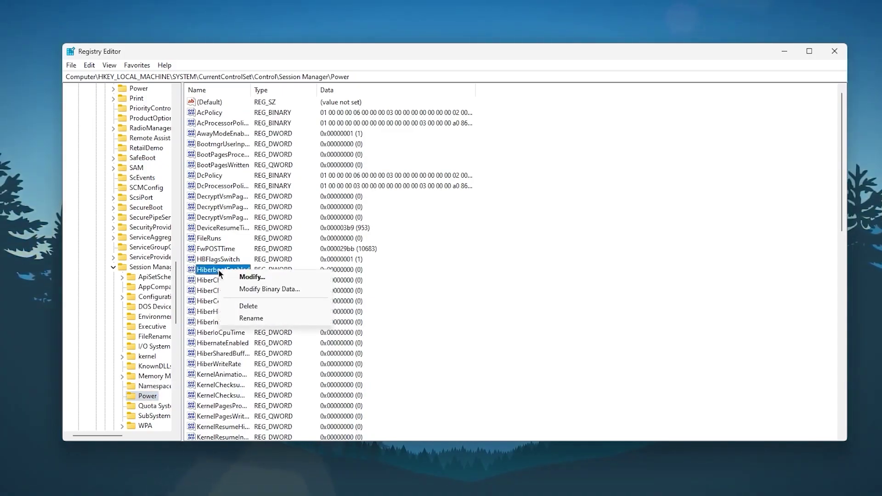
left_click(244, 277)
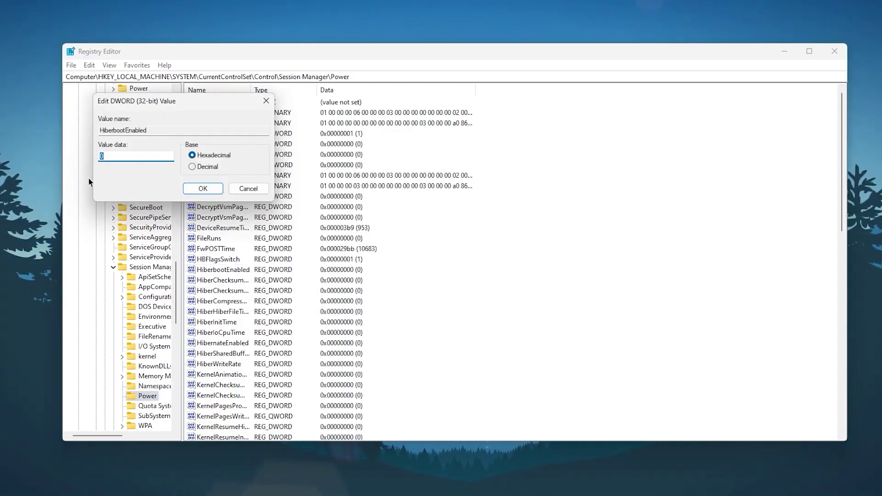
type("1")
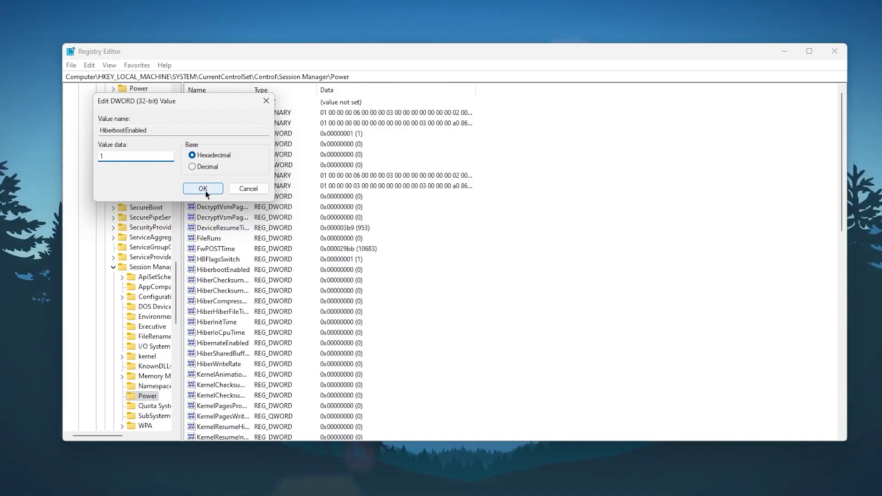
left_click(205, 189)
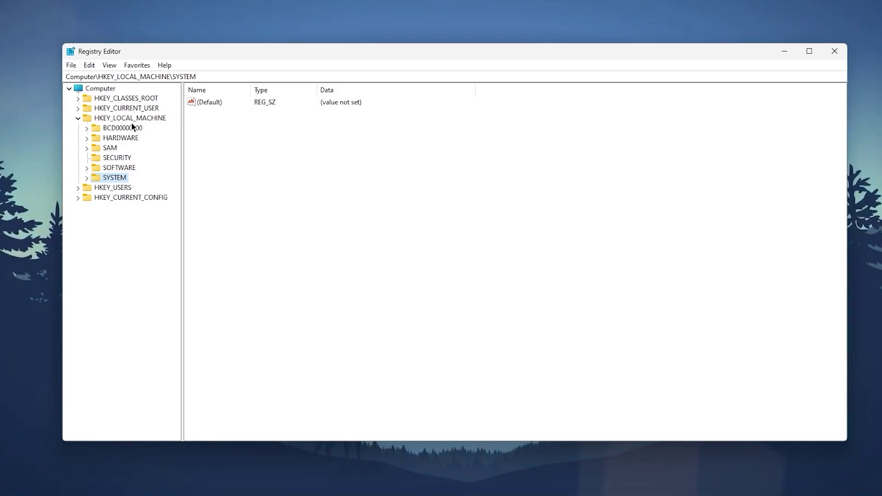
- Expand HKLM\SOFTWARE\Microsoft\Windows NT\CurrentVersion in the key tree
left_click(86, 168)
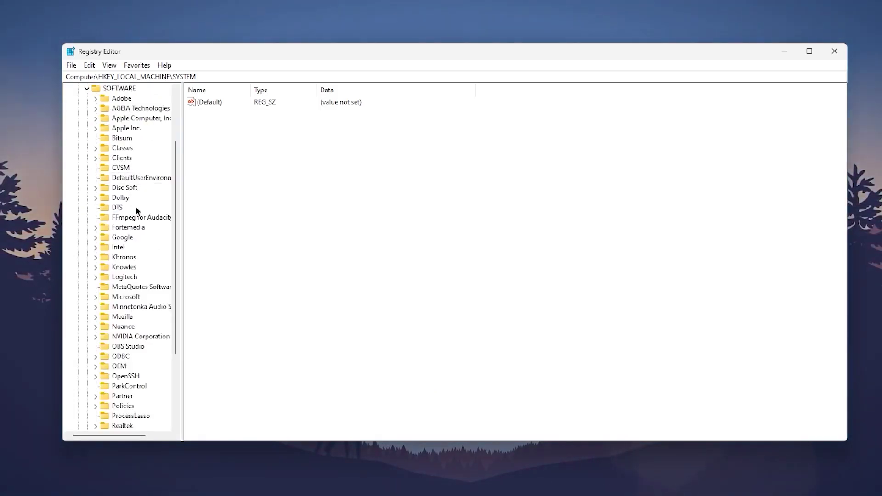
left_click(95, 296)
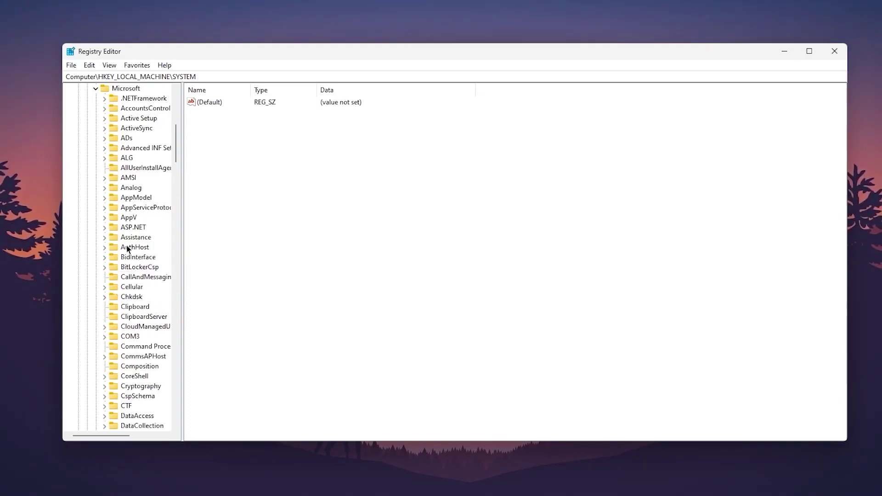
left_click(130, 228)
key("w")
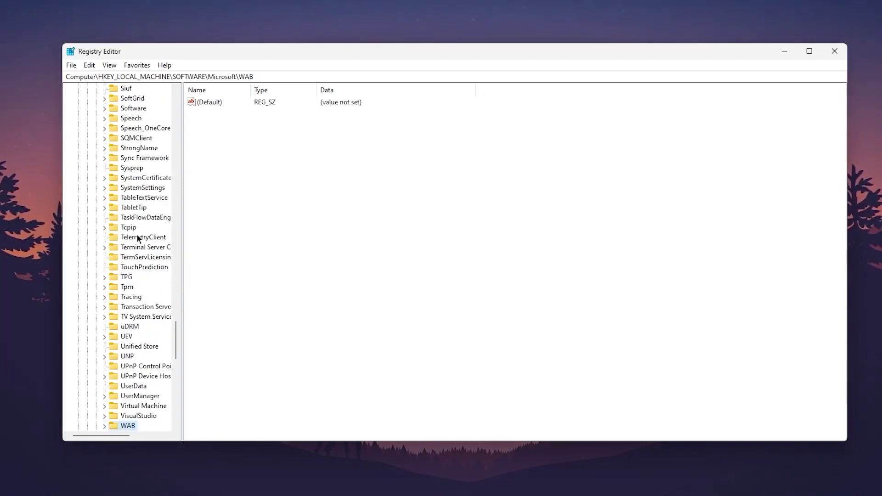
scroll(138, 397, "down", 7)
left_click(105, 376)
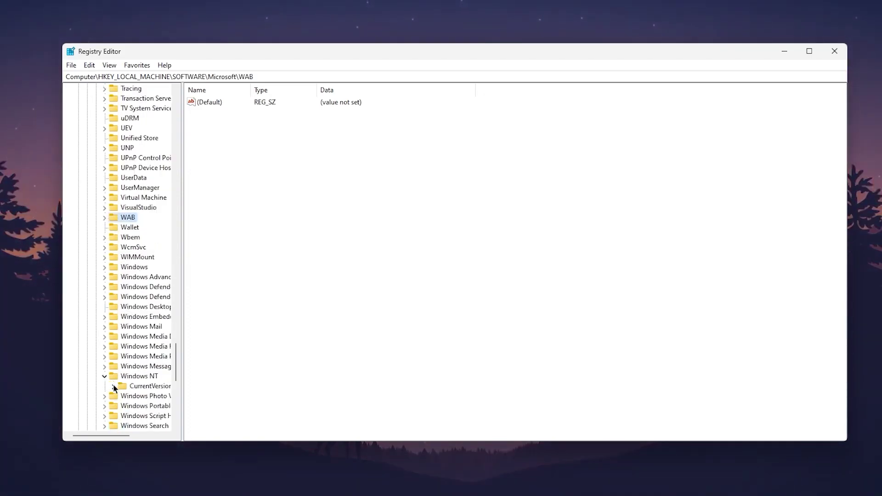
left_click(113, 386)
- Expand Multimedia\SystemProfile\Tasks under CurrentVersion
left_click(132, 232)
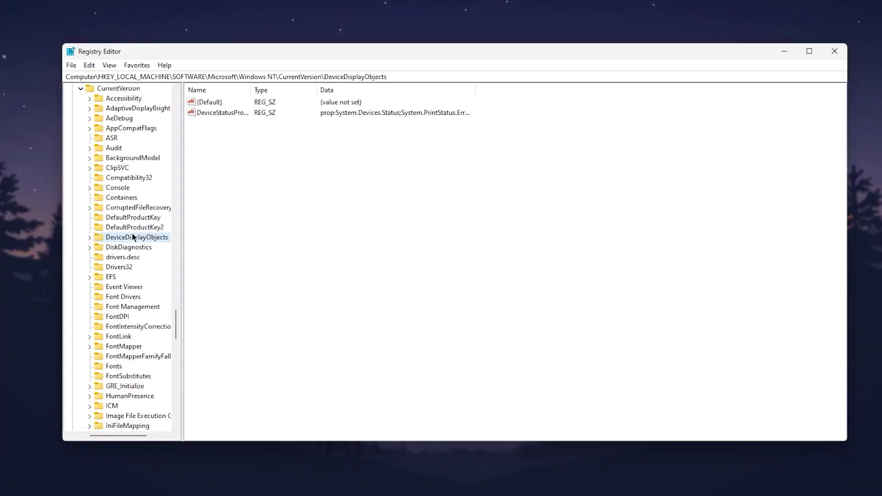
key("m")
scroll(142, 371, "down", 2)
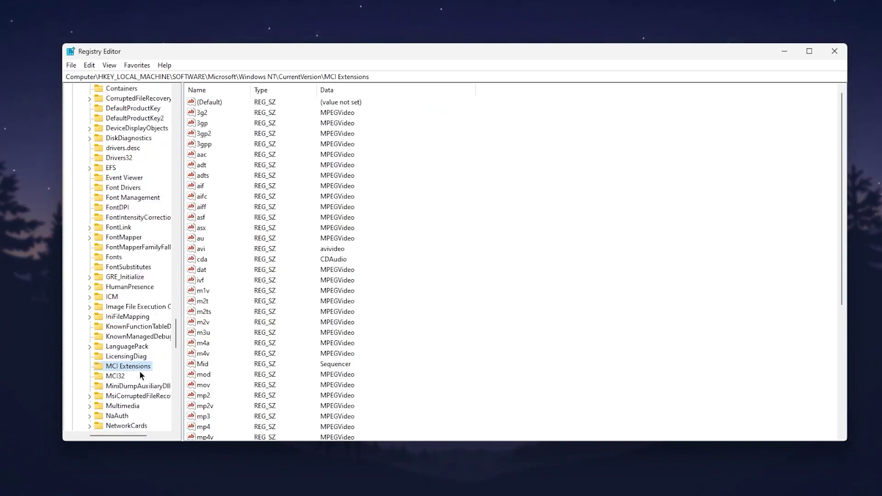
left_click(92, 406)
left_click(98, 416)
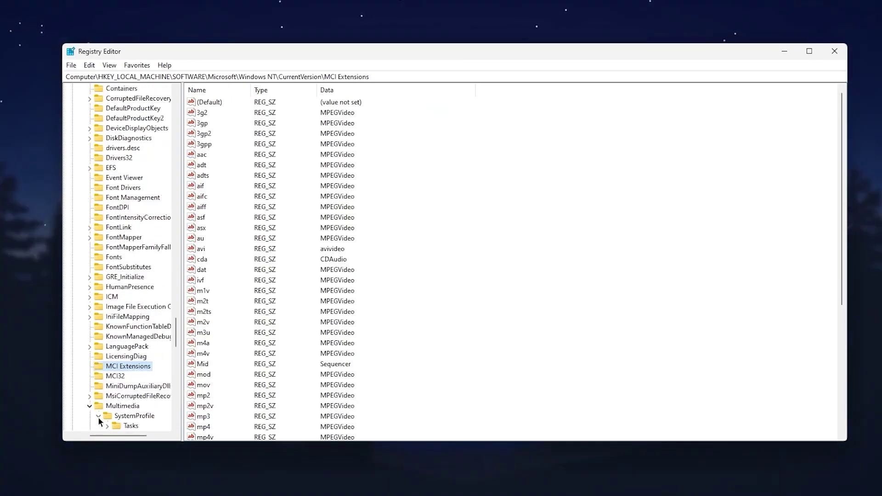
scroll(110, 367, "down", 2)
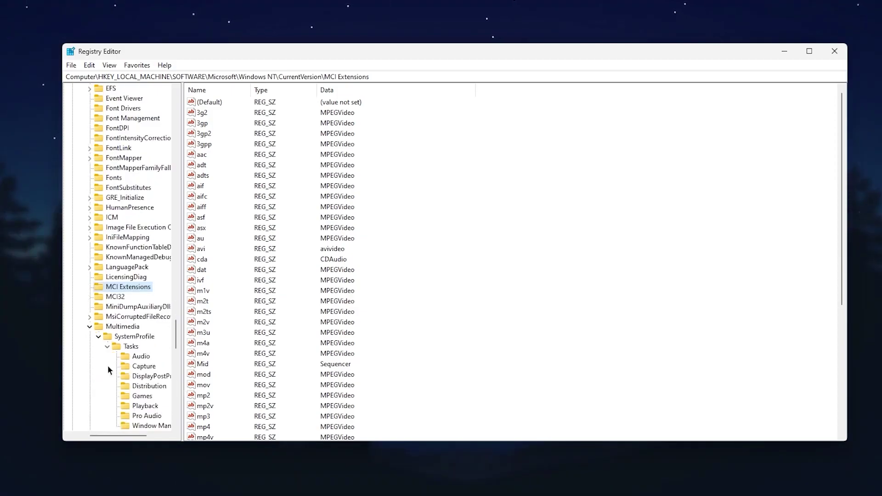
left_click(107, 366)
- Open the Games task key and confirm GPU Priority 8 and Priority 6
left_click(143, 396)
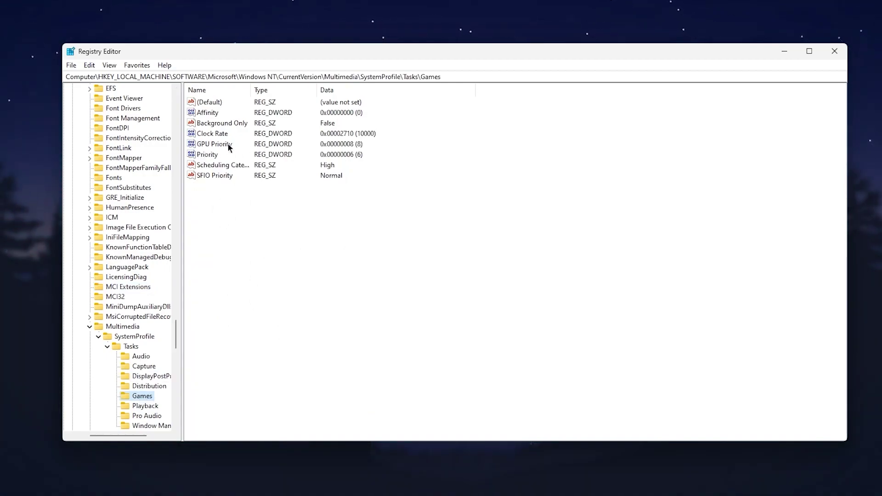
right_click(214, 143)
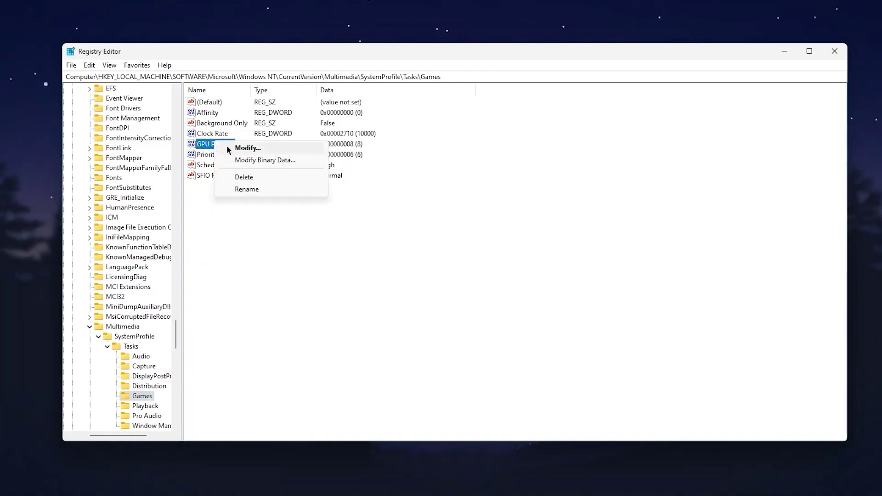
left_click(229, 147)
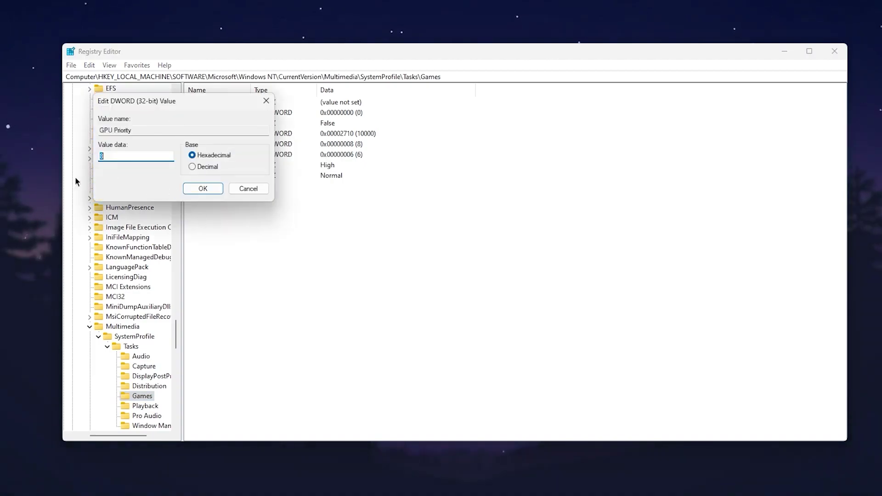
left_click(194, 187)
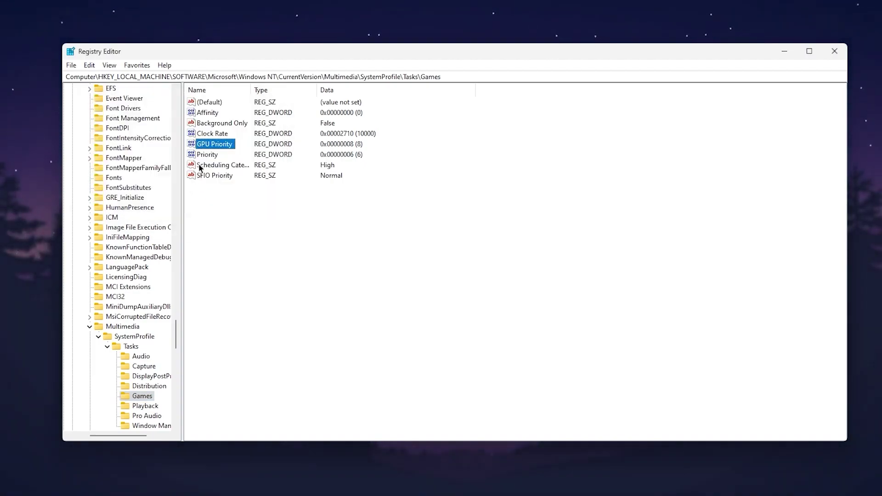
right_click(210, 153)
left_click(233, 157)
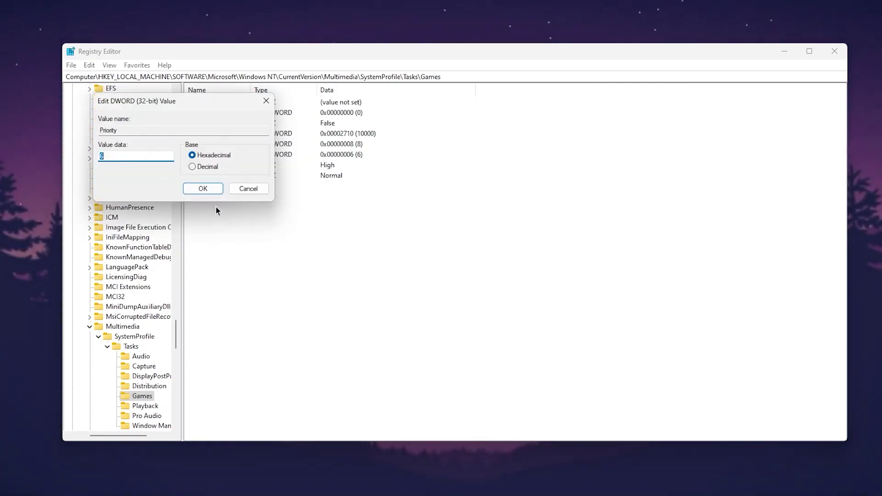
left_click(202, 188)
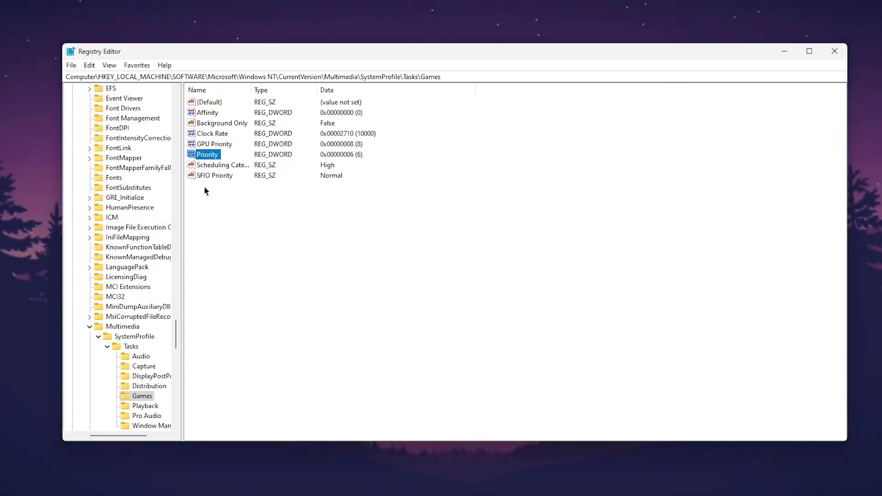
- Set Scheduling Category to High and close Registry Editor
right_click(219, 164)
left_click(236, 170)
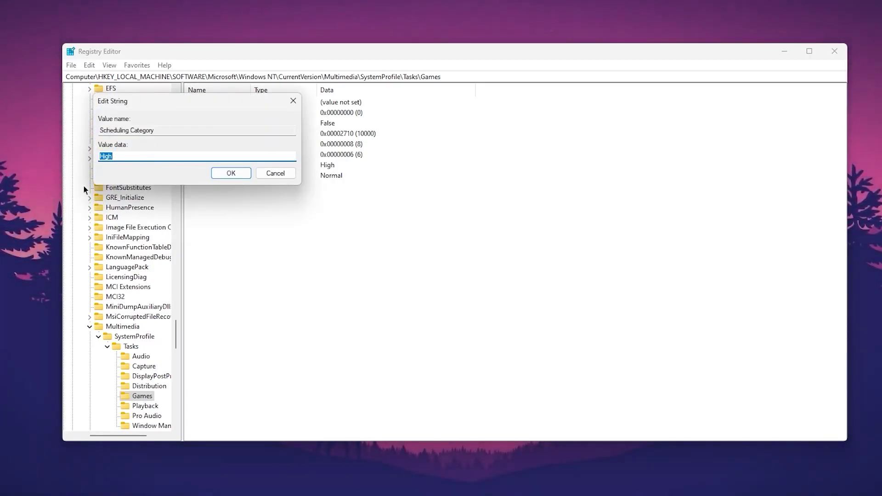
left_click(227, 173)
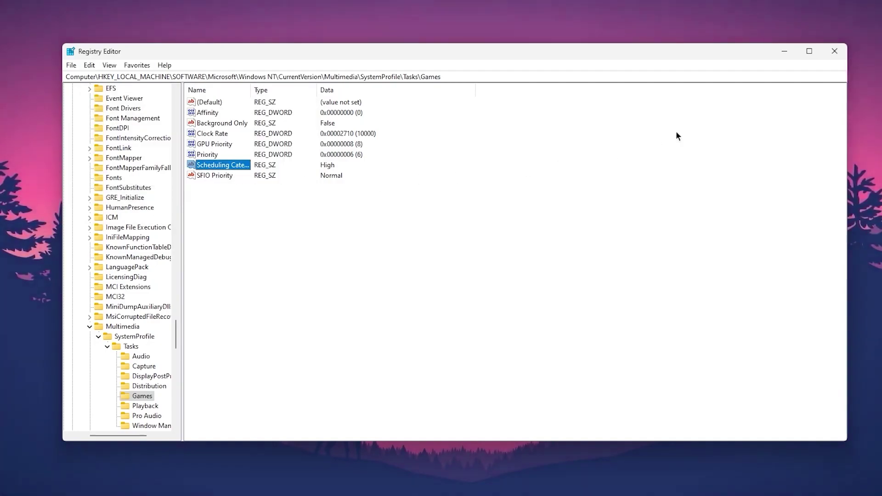
left_click(841, 61)
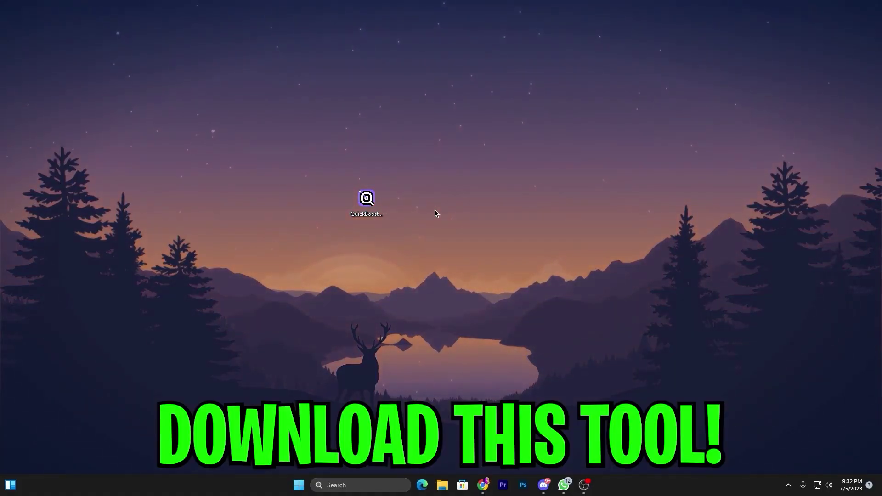
- Bring up the UPTOPACKS Chrome window and open its Windows 10 optimization post
mouse_move(482, 485)
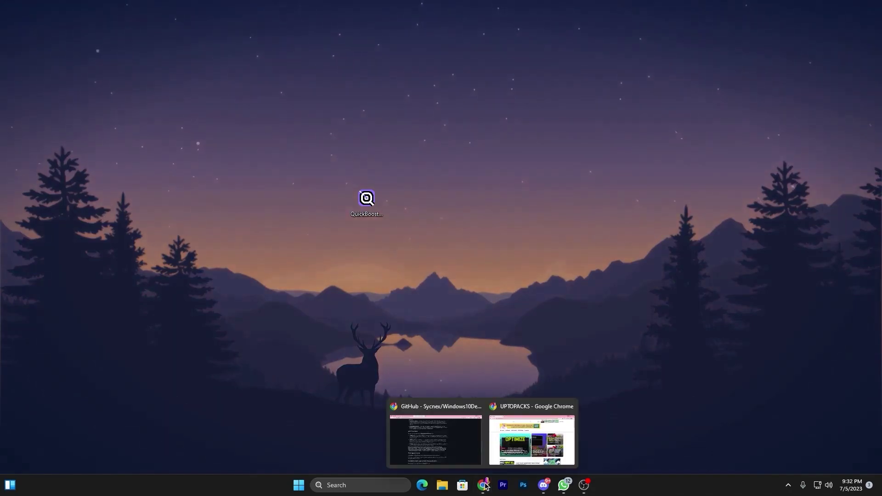
left_click(532, 436)
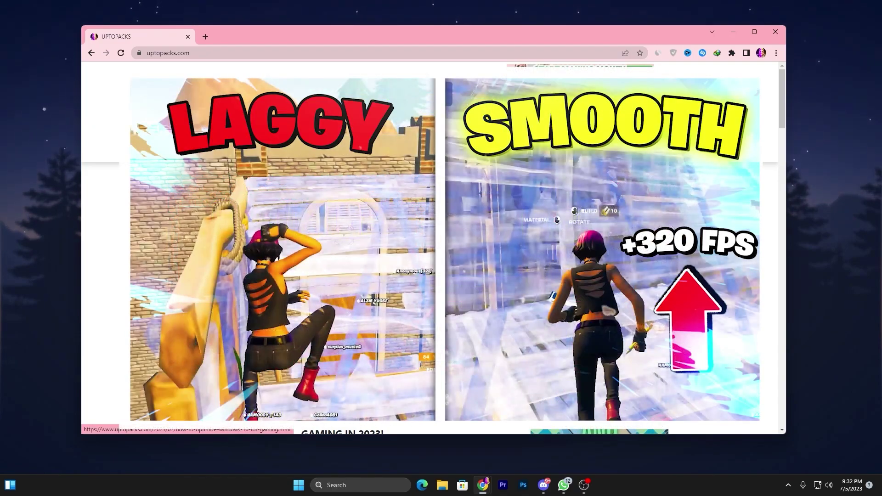
left_click(551, 434)
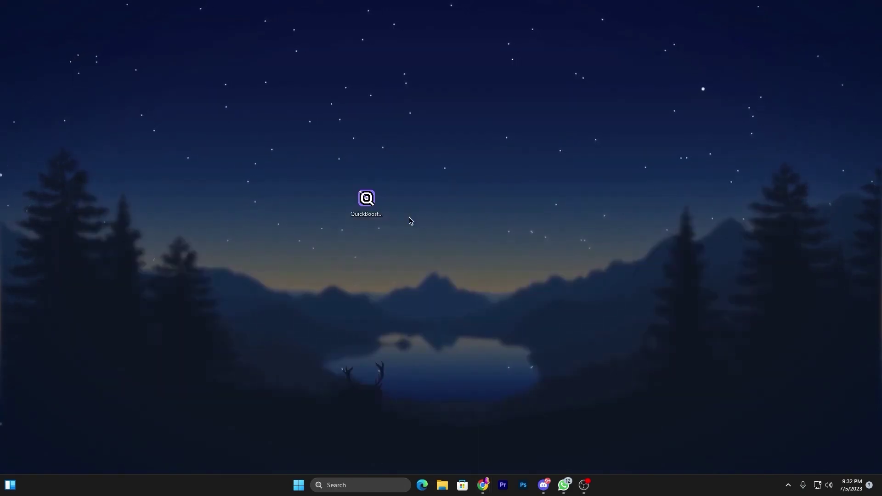
- Launch QuickBoost from the desktop and dismiss the restore-point warning
left_click(367, 198)
double_click(367, 199)
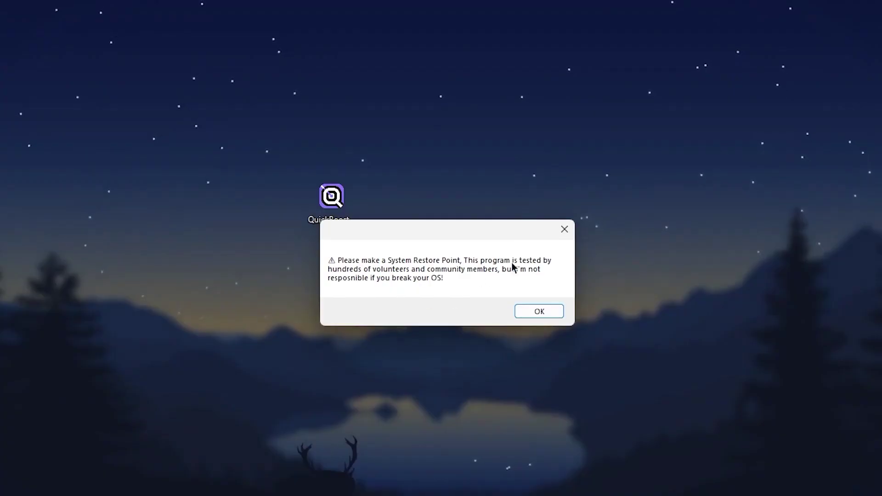
left_click(498, 277)
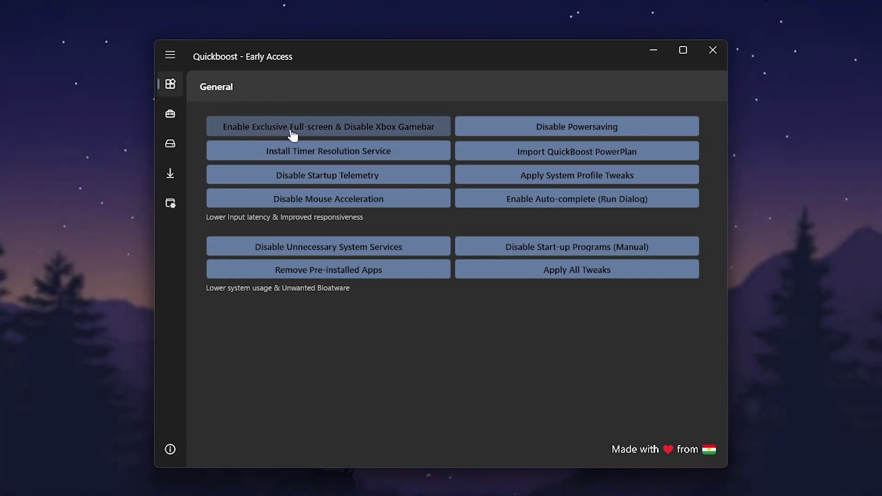
- Enable exclusive full-screen, disable the Xbox Game Bar, and disable power saving
left_click(325, 134)
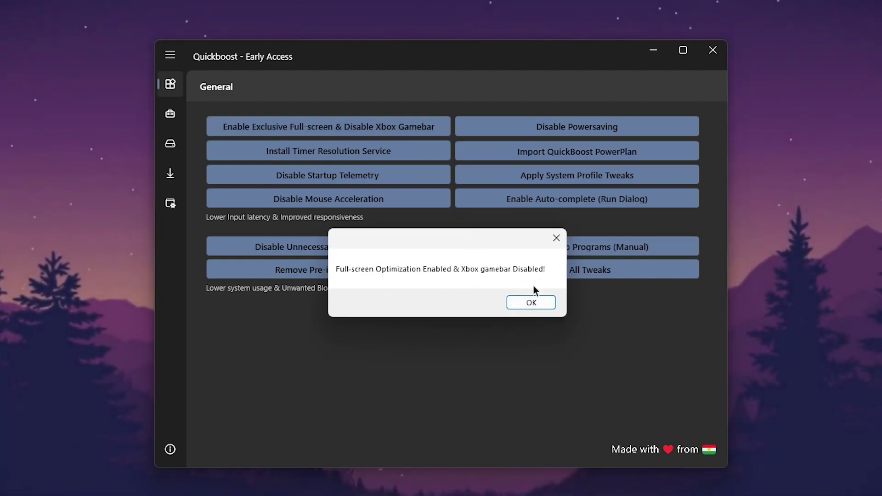
left_click(532, 305)
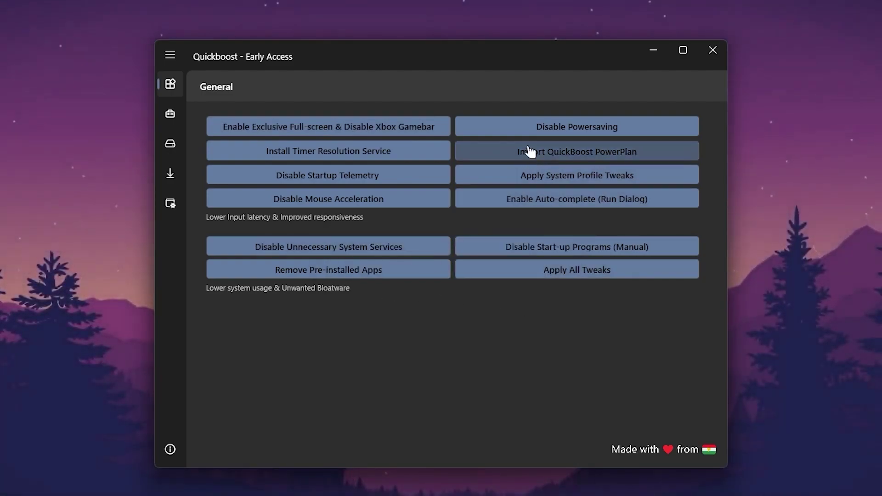
left_click(580, 130)
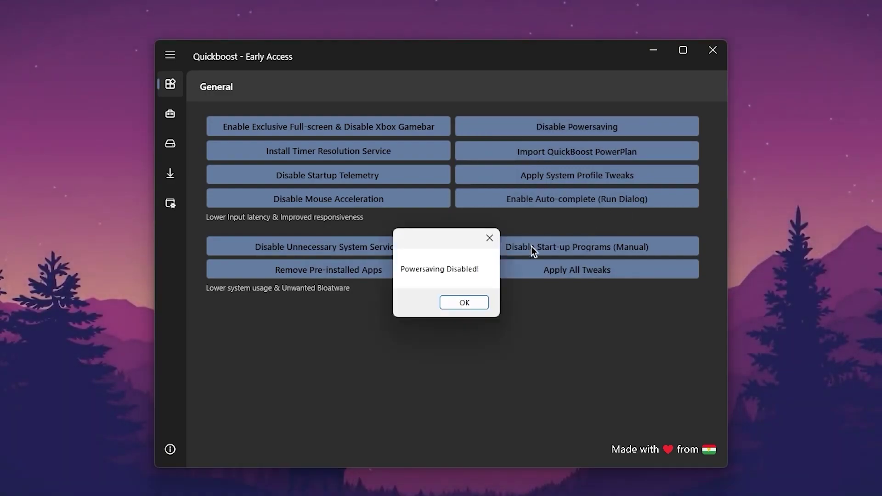
left_click(463, 303)
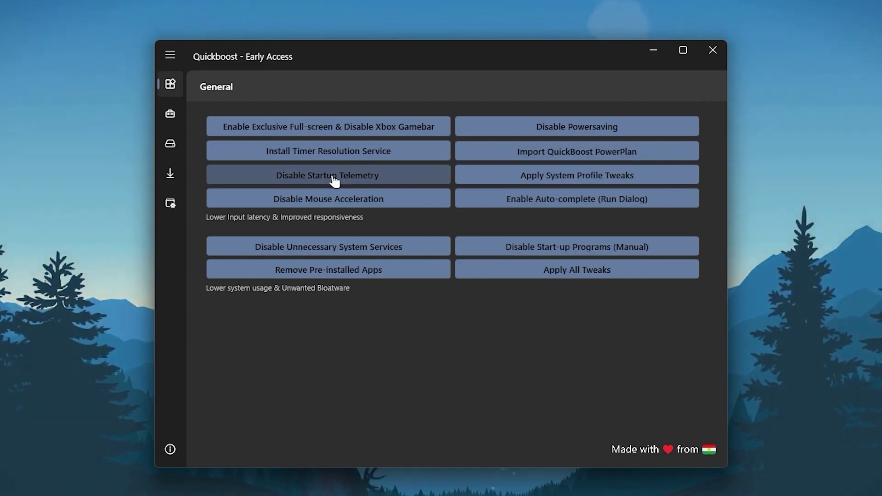
- Disable start-up telemetry, apply system profile tweaks, and disable mouse acceleration
left_click(299, 177)
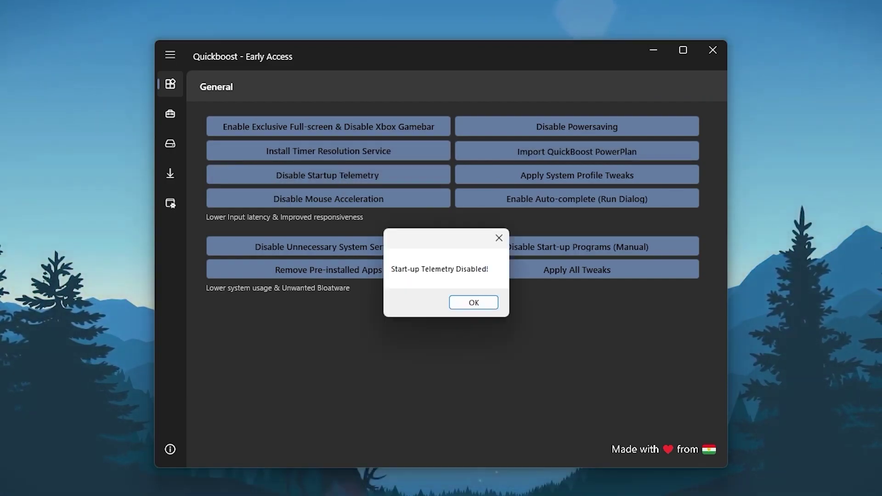
left_click(464, 302)
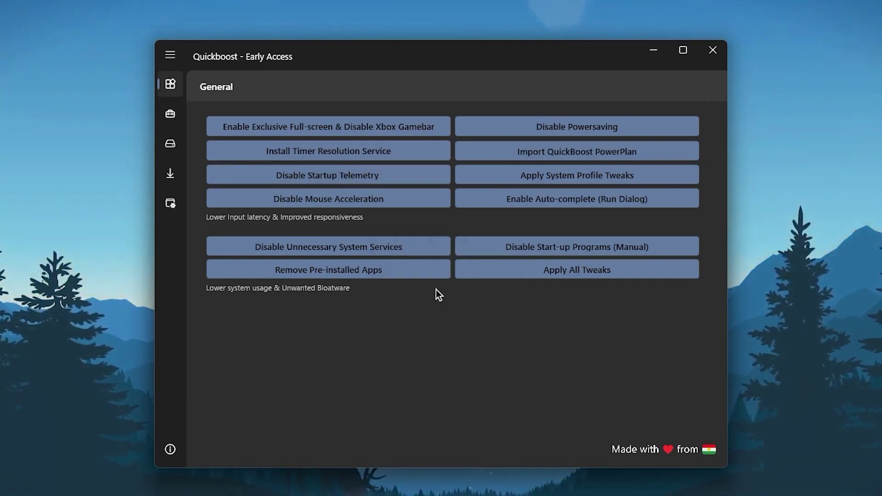
left_click(531, 185)
left_click(476, 302)
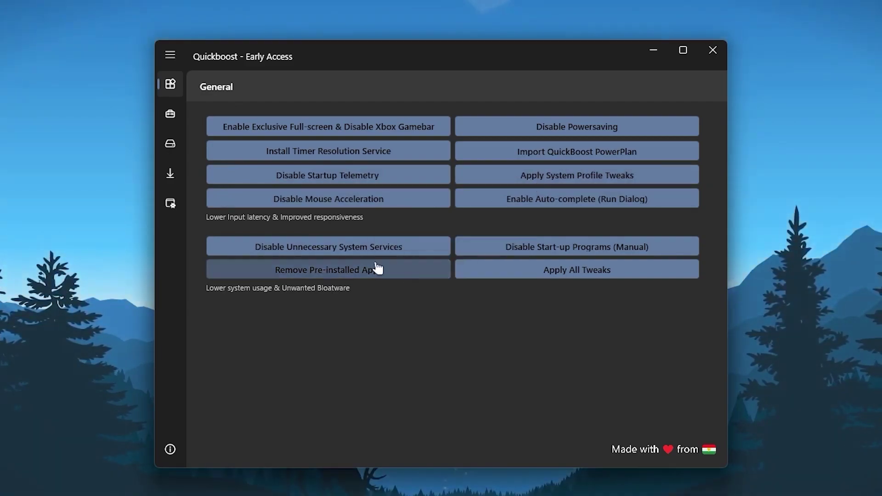
left_click(304, 205)
left_click(477, 302)
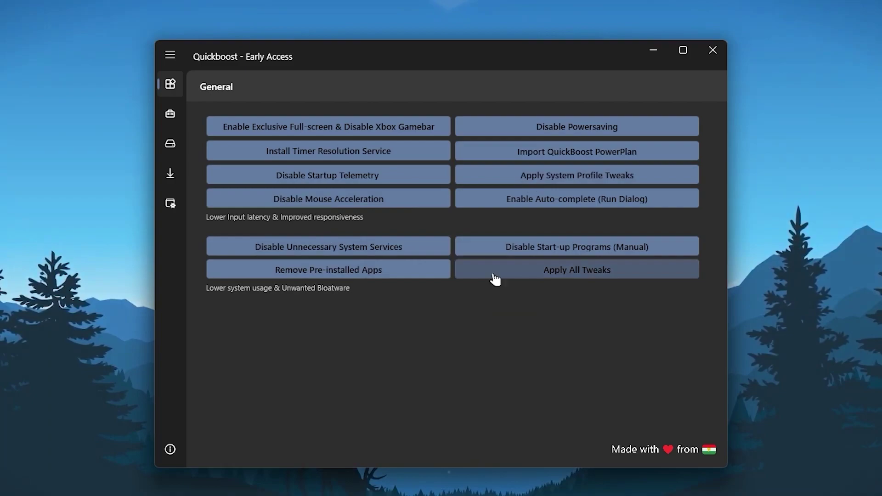
- Enable Run auto-complete, disable unnecessary system services, and bring up the start-up programs list
left_click(538, 206)
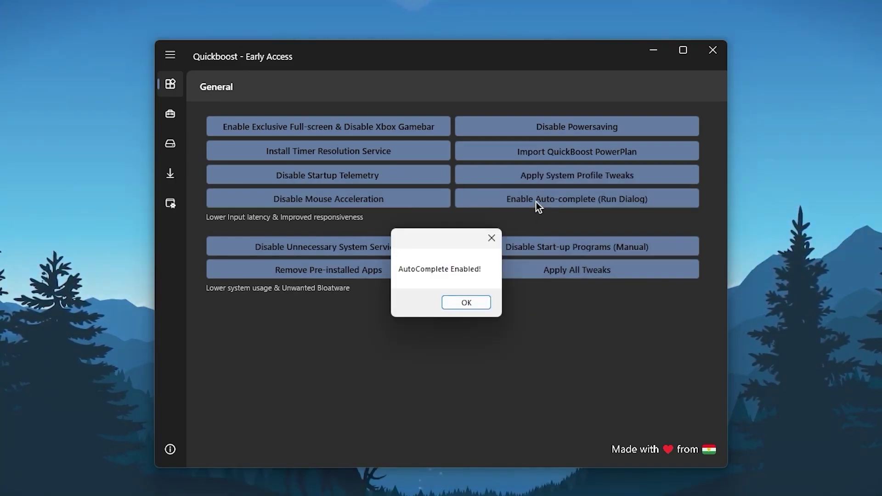
left_click(468, 303)
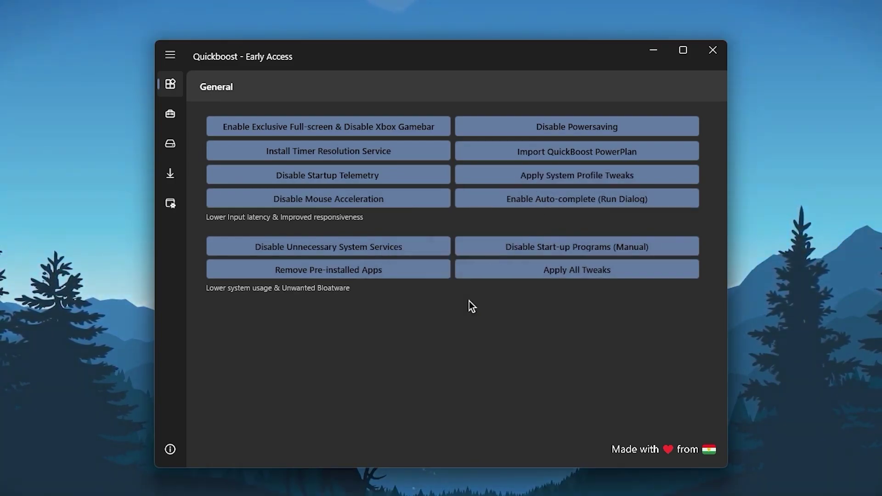
left_click(321, 250)
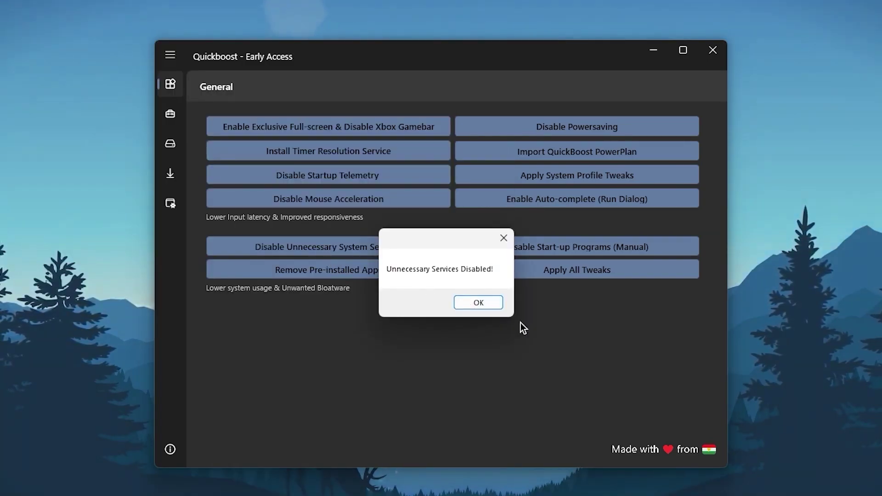
left_click(479, 304)
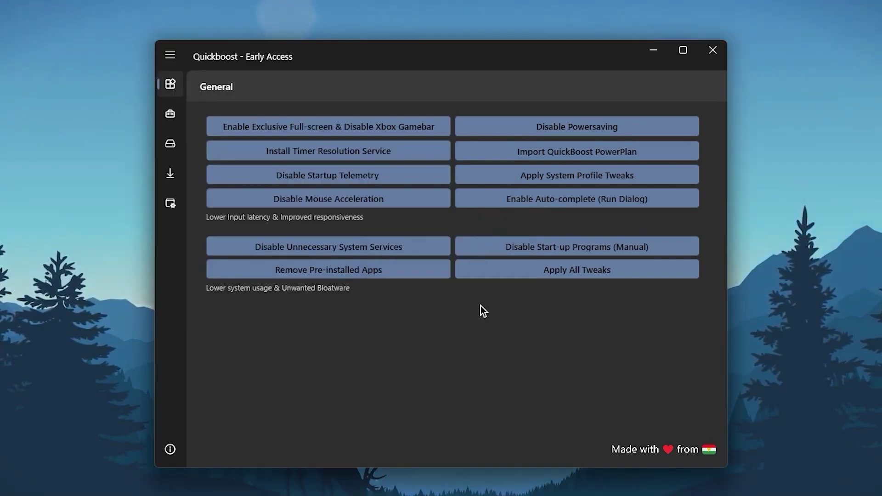
left_click(526, 251)
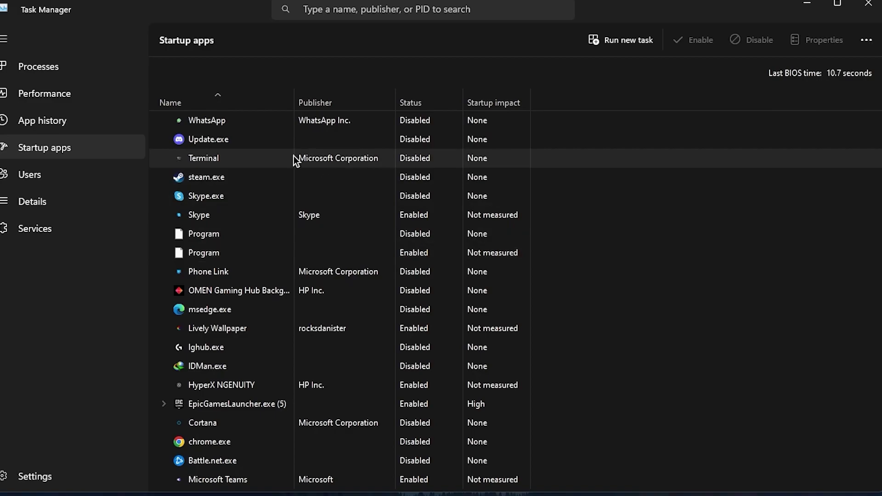
- Check the Terminal startup entry's options, then close Task Manager
right_click(211, 161)
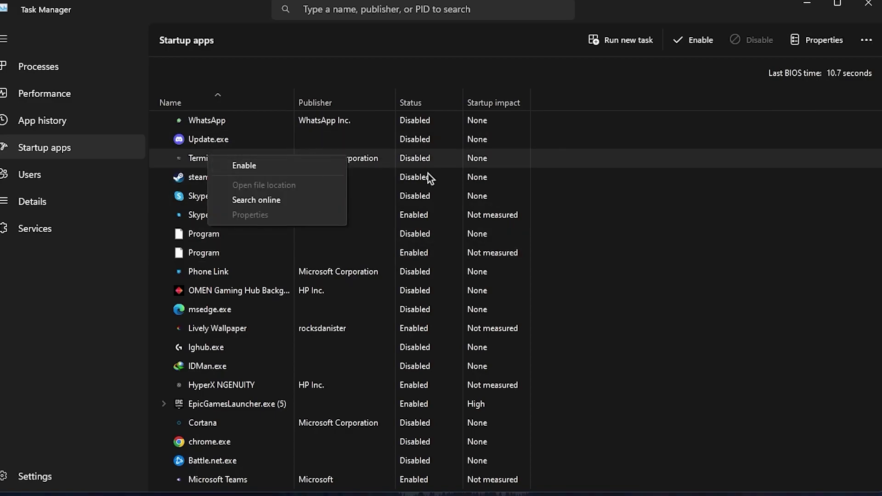
left_click(869, 5)
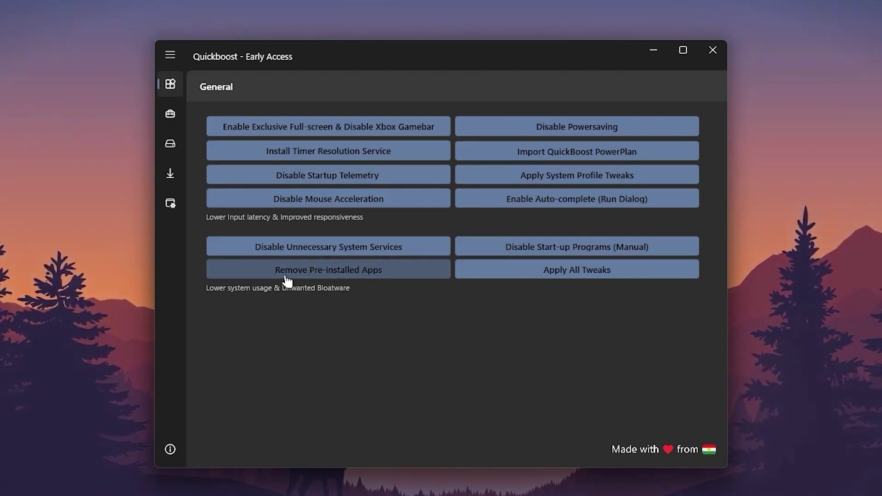
- Remove the pre-installed apps, close the console and confirmation, then exit QuickBoost
left_click(310, 276)
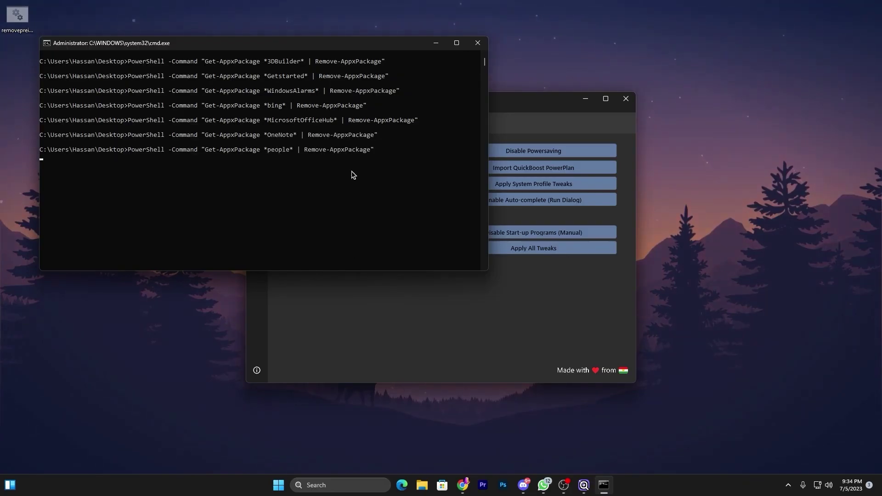
left_click(477, 43)
left_click(462, 270)
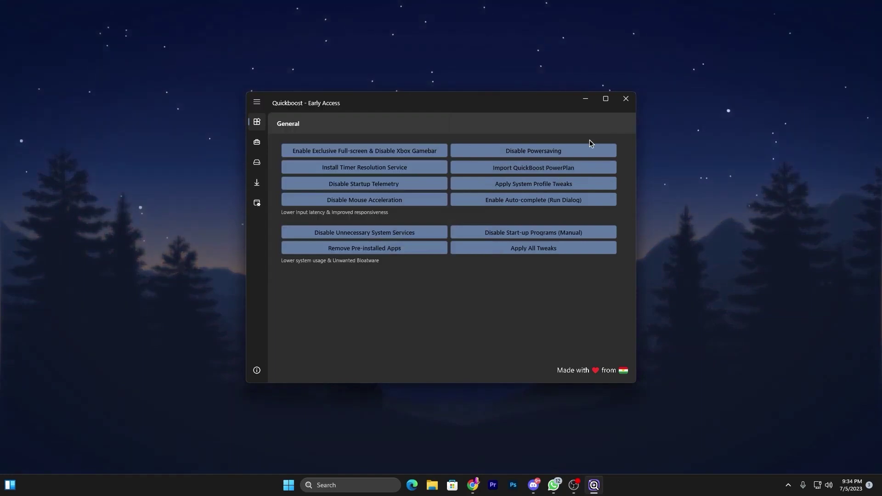
left_click(626, 98)
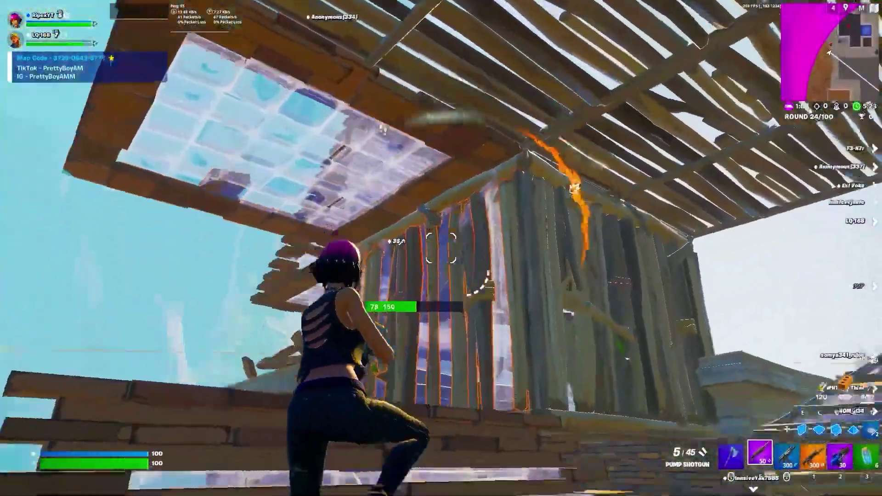